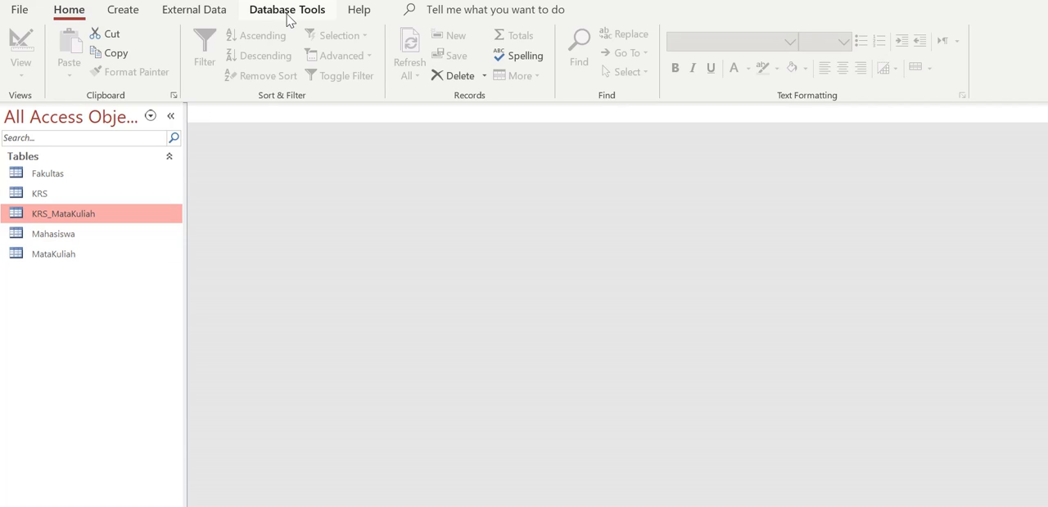
Open the database relationships layout and add the Fakultas, KRS, KRS_MataKuliah, Mahasiswa and MataKuliah tables.
{"action": "left_click", "coordinate": [288, 11]}
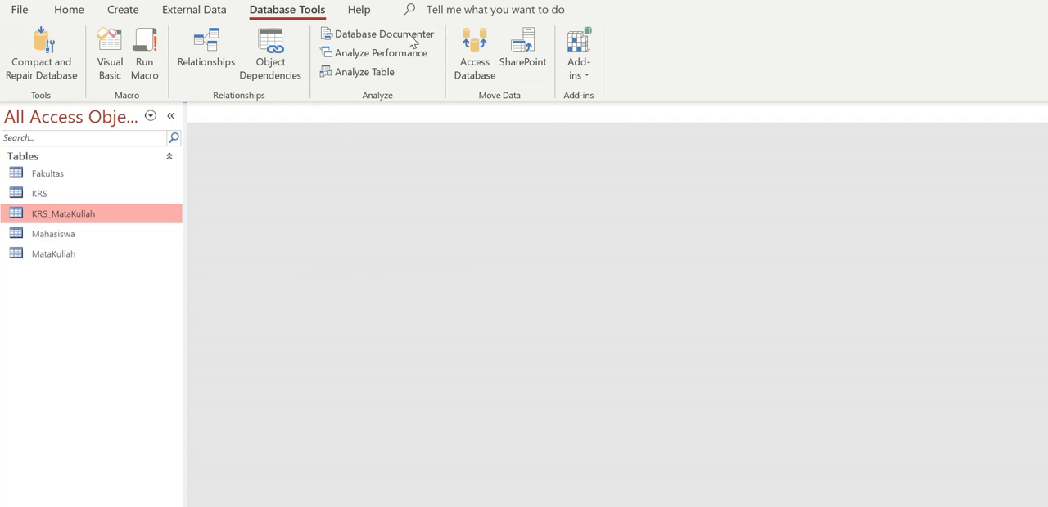
{"action": "left_click", "coordinate": [227, 50]}
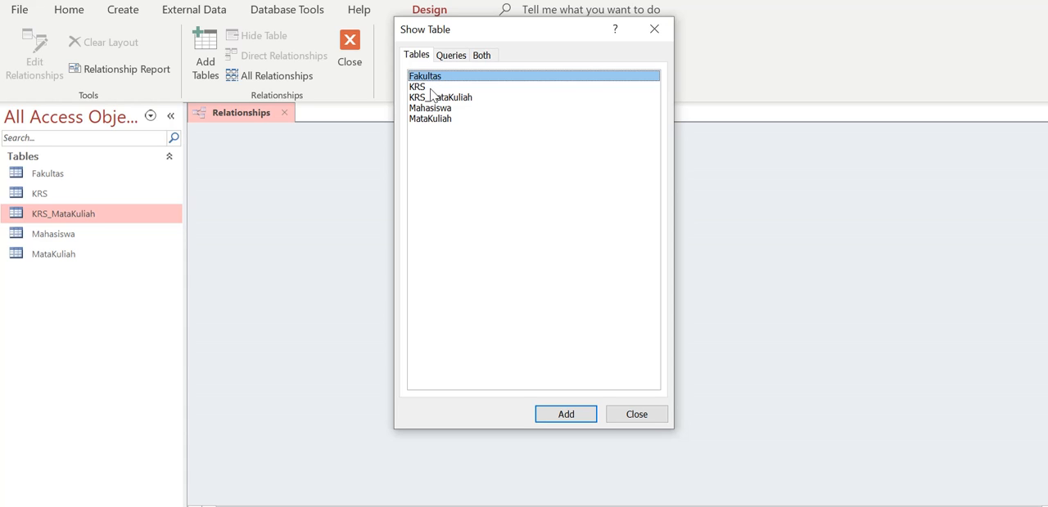
{"action": "left_click", "coordinate": [431, 88], "text": "shift"}
{"action": "left_click", "coordinate": [431, 98], "text": "shift"}
{"action": "left_click", "coordinate": [439, 109], "text": "shift"}
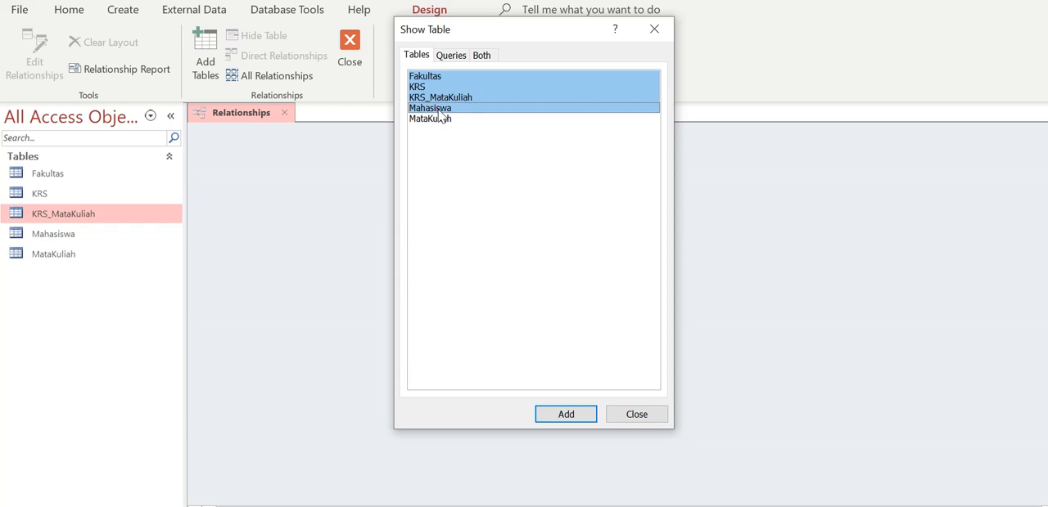
{"action": "left_click", "coordinate": [442, 120], "text": "shift"}
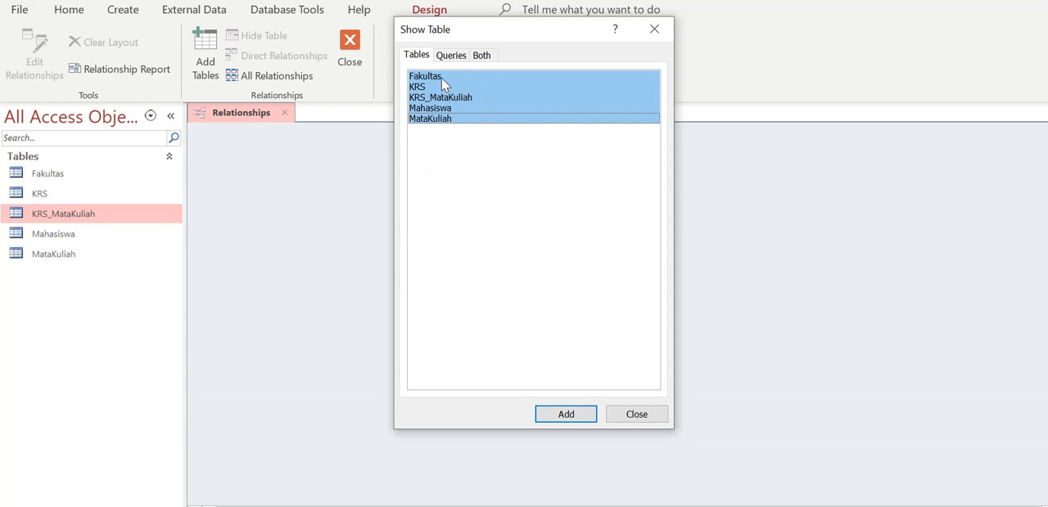
{"action": "left_click", "coordinate": [442, 80]}
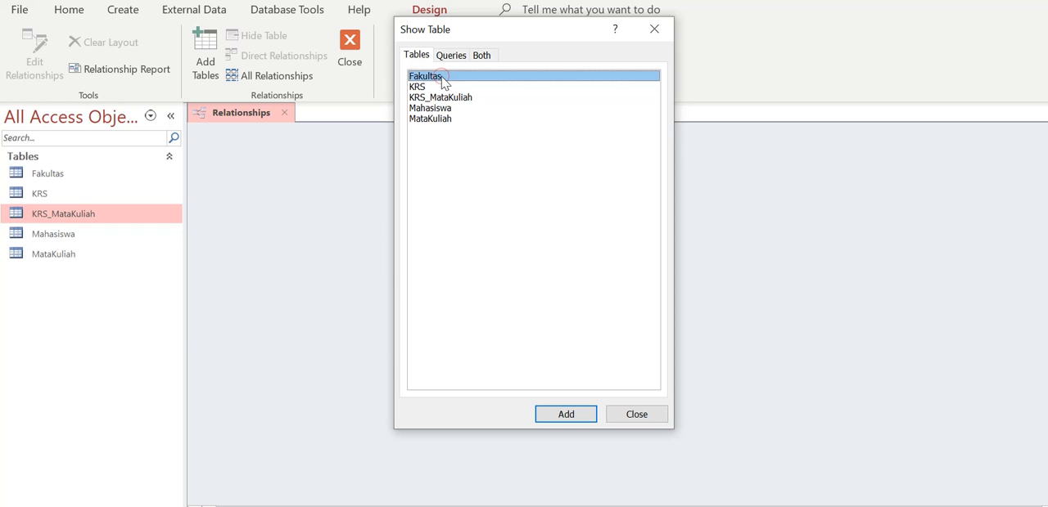
{"action": "left_click", "coordinate": [448, 120], "text": "shift"}
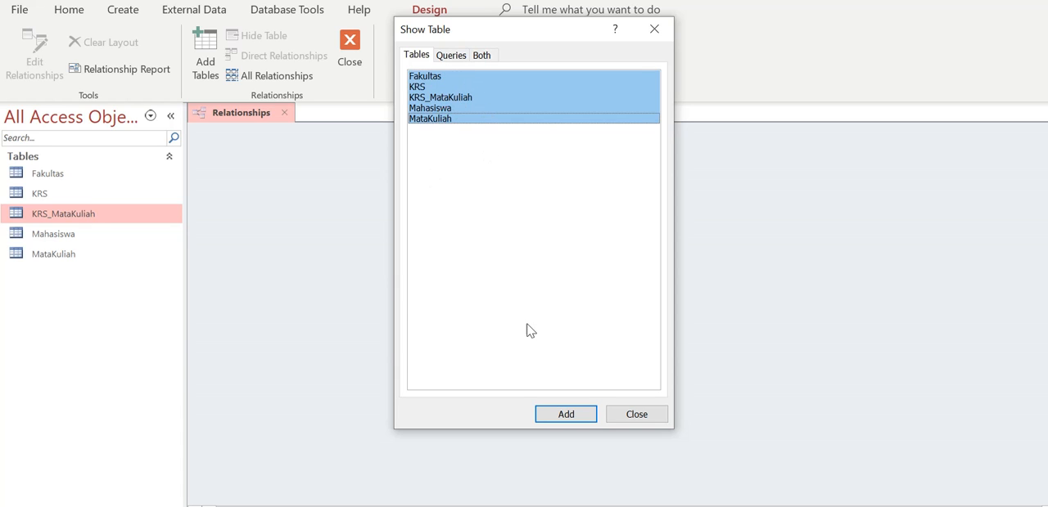
{"action": "left_click", "coordinate": [565, 414]}
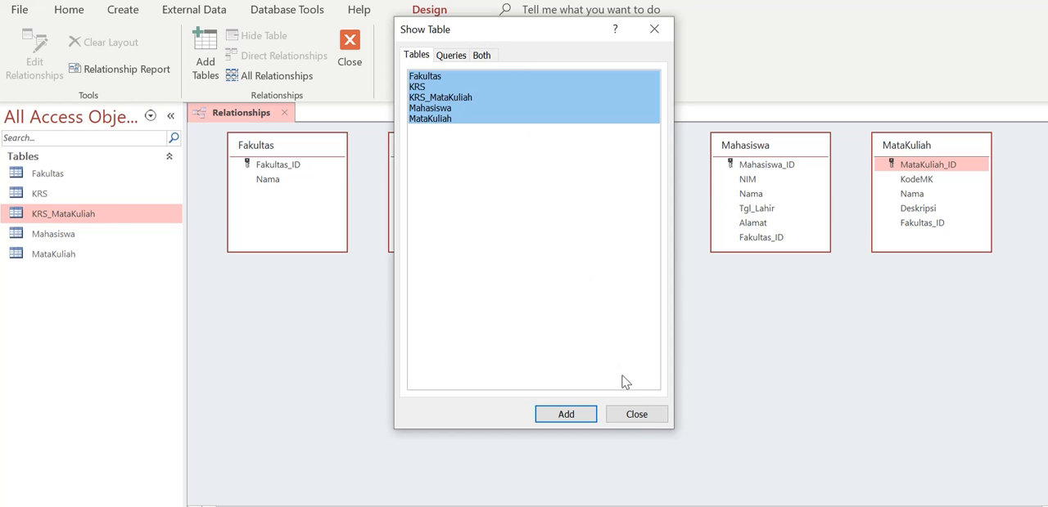
{"action": "left_click", "coordinate": [656, 413]}
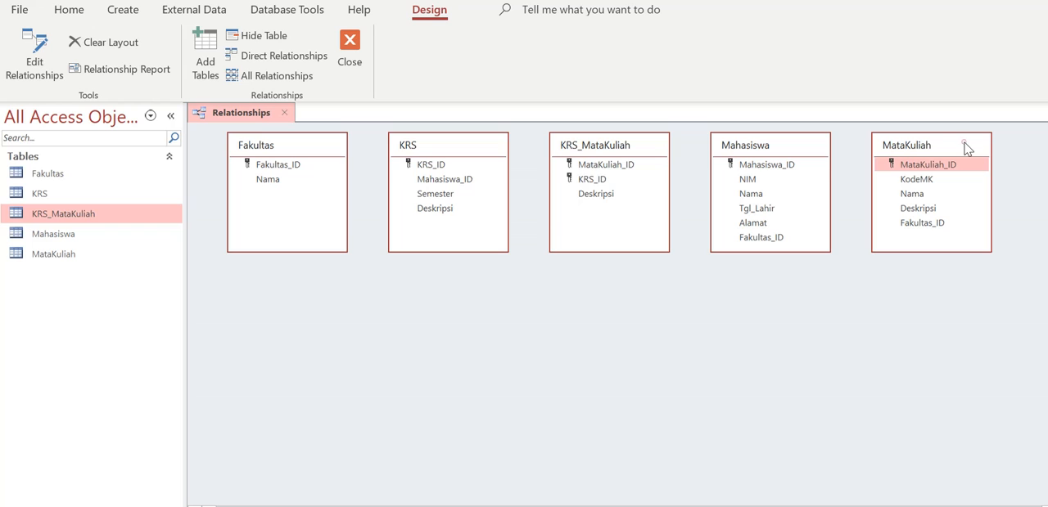
Place the MataKuliah table below Fakultas and shorten the Fakultas box to fit its two fields.
{"action": "left_click_drag", "start_coordinate": [966, 148], "coordinate": [320, 310]}
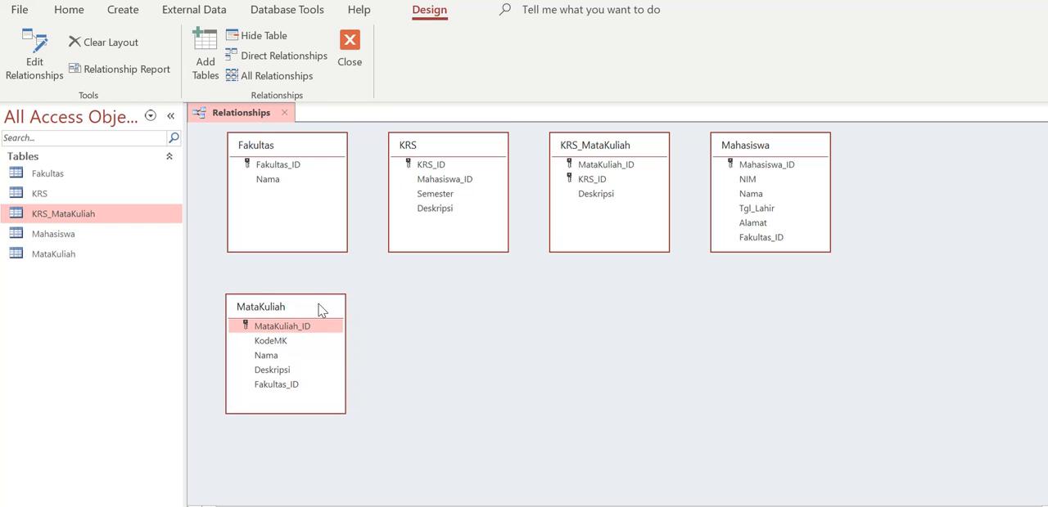
{"action": "left_click", "coordinate": [303, 225]}
{"action": "left_click_drag", "start_coordinate": [286, 252], "coordinate": [284, 192]}
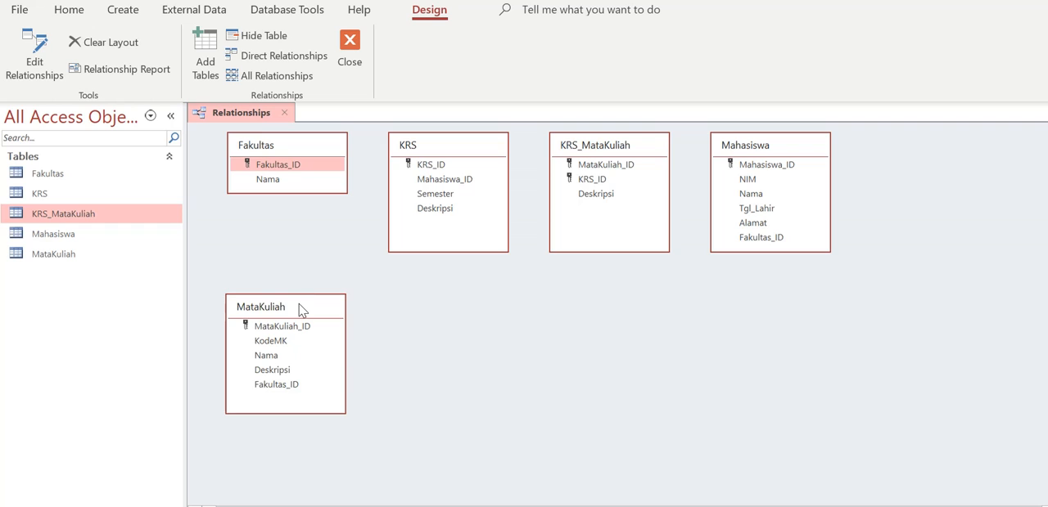
{"action": "left_click_drag", "start_coordinate": [300, 310], "coordinate": [299, 296]}
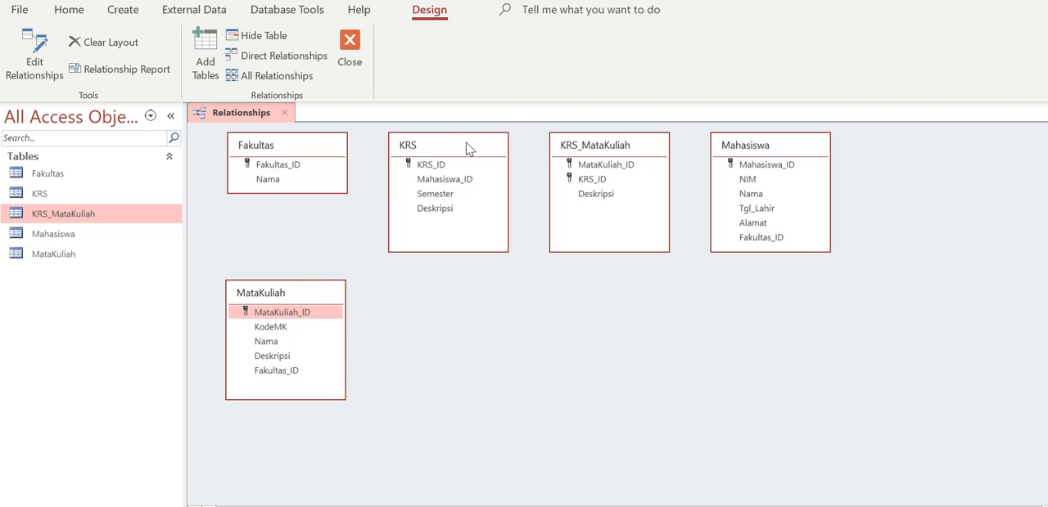
Move KRS to the right of MataKuliah and place a shortened KRS_MataKuliah box below and between them.
{"action": "left_click_drag", "start_coordinate": [469, 148], "coordinate": [620, 294]}
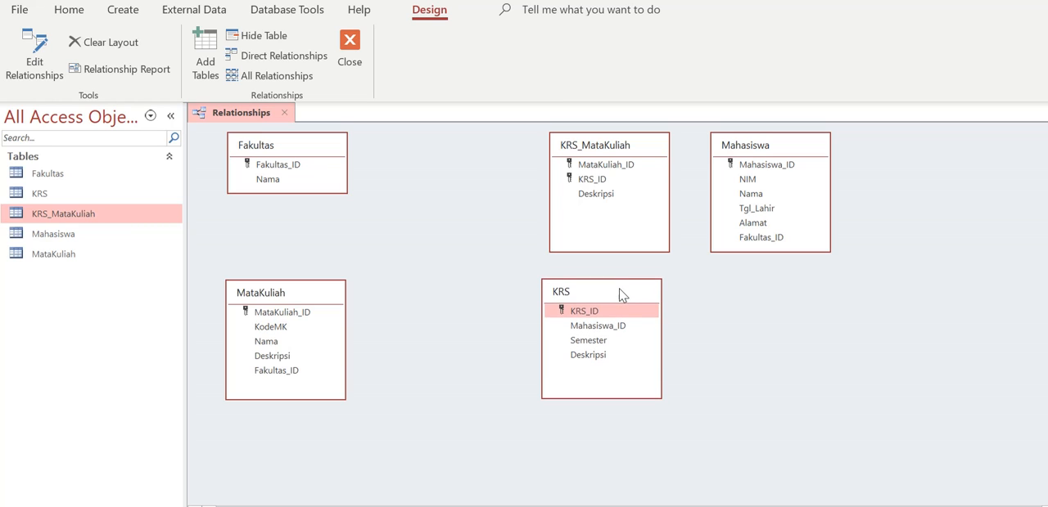
{"action": "left_click_drag", "start_coordinate": [640, 147], "coordinate": [468, 393]}
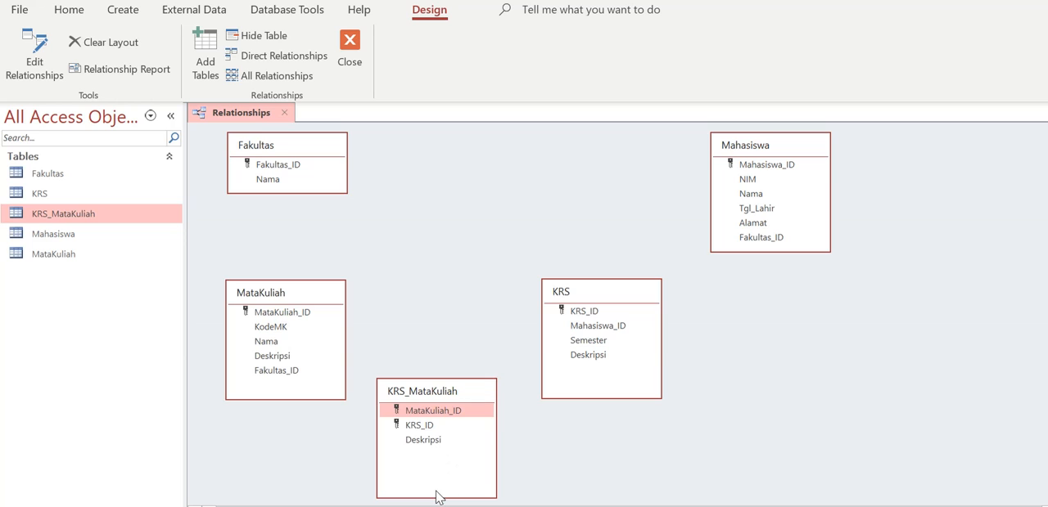
{"action": "left_click_drag", "start_coordinate": [435, 497], "coordinate": [432, 450]}
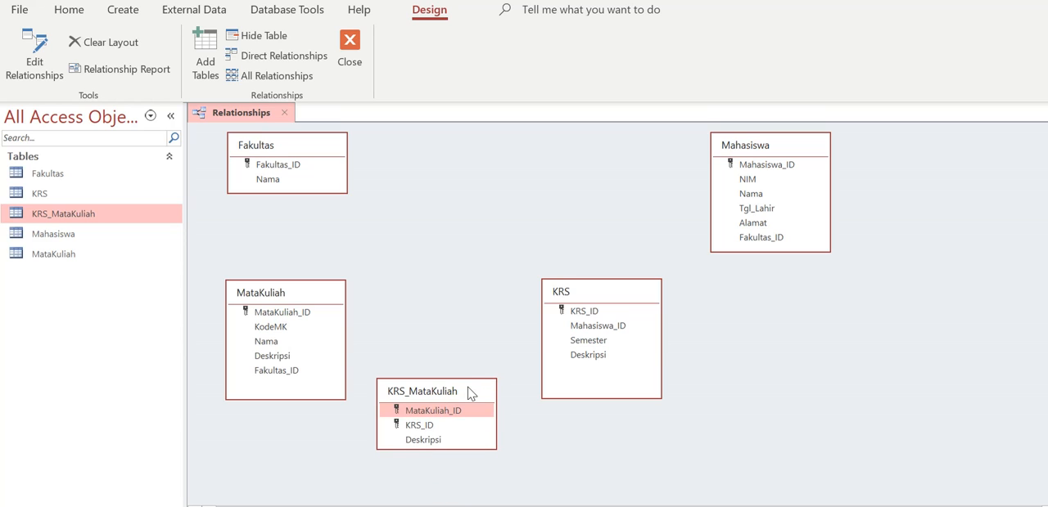
{"action": "left_click_drag", "start_coordinate": [469, 389], "coordinate": [470, 433]}
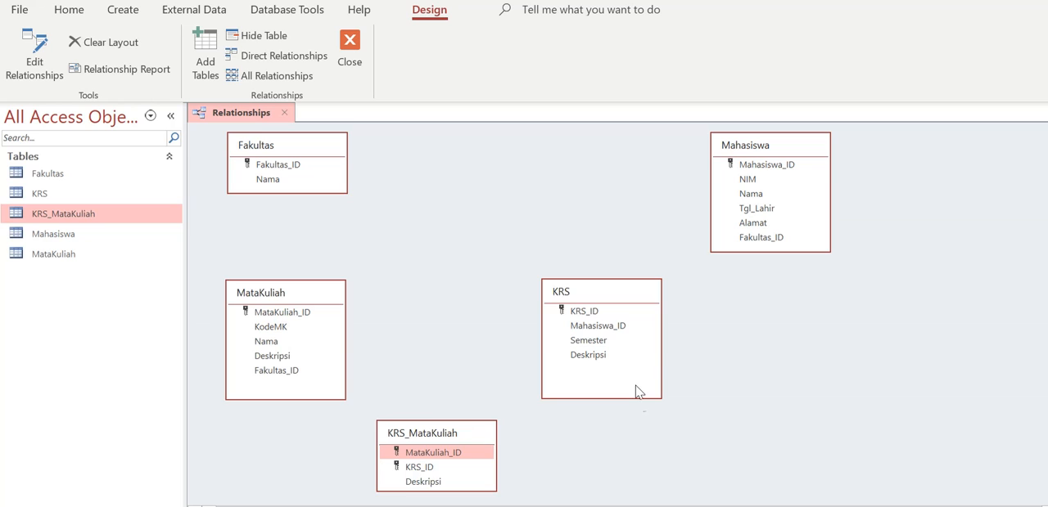
Shorten the KRS and MataKuliah boxes to fit their fields and place the Mahasiswa table directly above KRS.
{"action": "left_click_drag", "start_coordinate": [622, 399], "coordinate": [619, 366]}
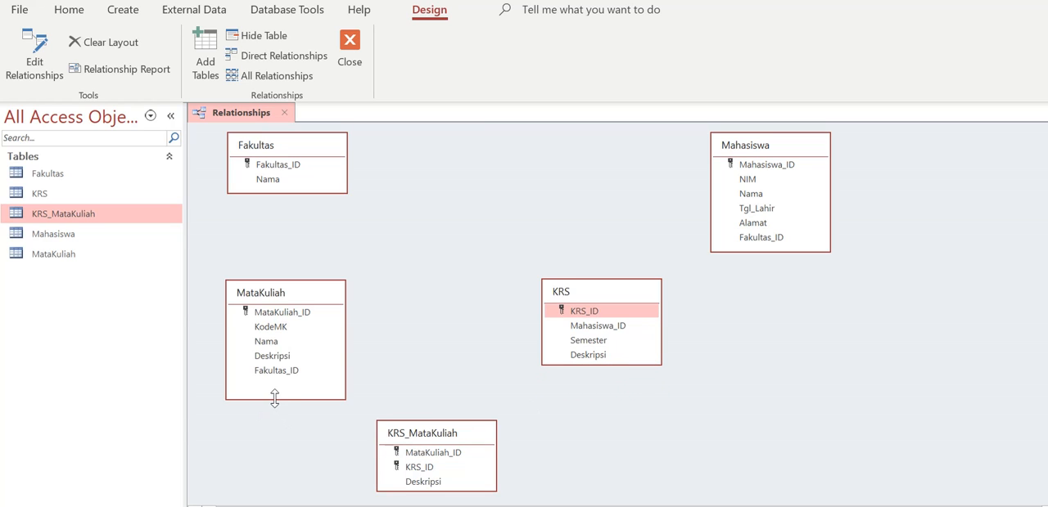
{"action": "left_click_drag", "start_coordinate": [274, 399], "coordinate": [274, 380]}
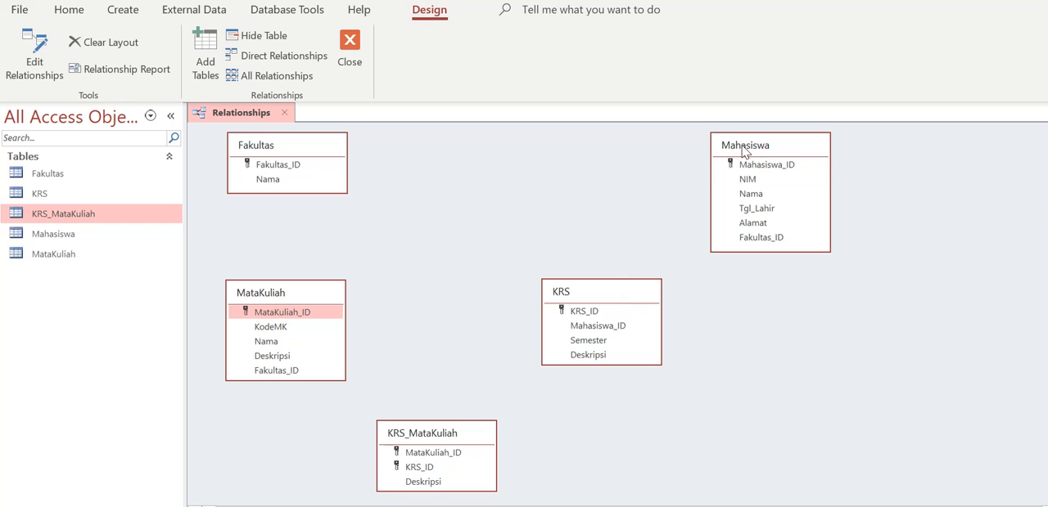
{"action": "left_click_drag", "start_coordinate": [776, 147], "coordinate": [605, 145]}
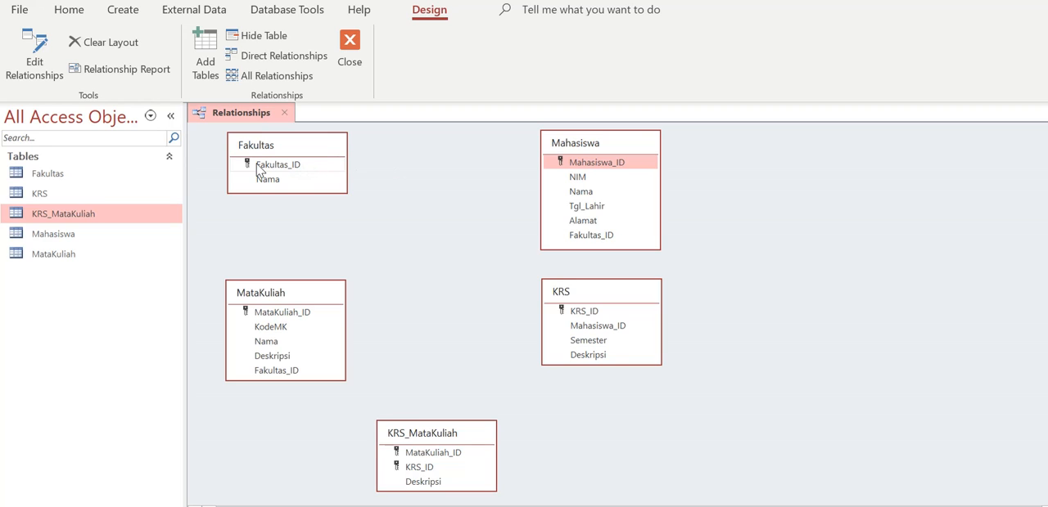
Create a relationship from Fakultas.Fakultas_ID to Mahasiswa.Fakultas_ID with referential integrity enforced, and compare it with the MahasiswaSample ER diagram.
{"action": "left_click", "coordinate": [302, 170]}
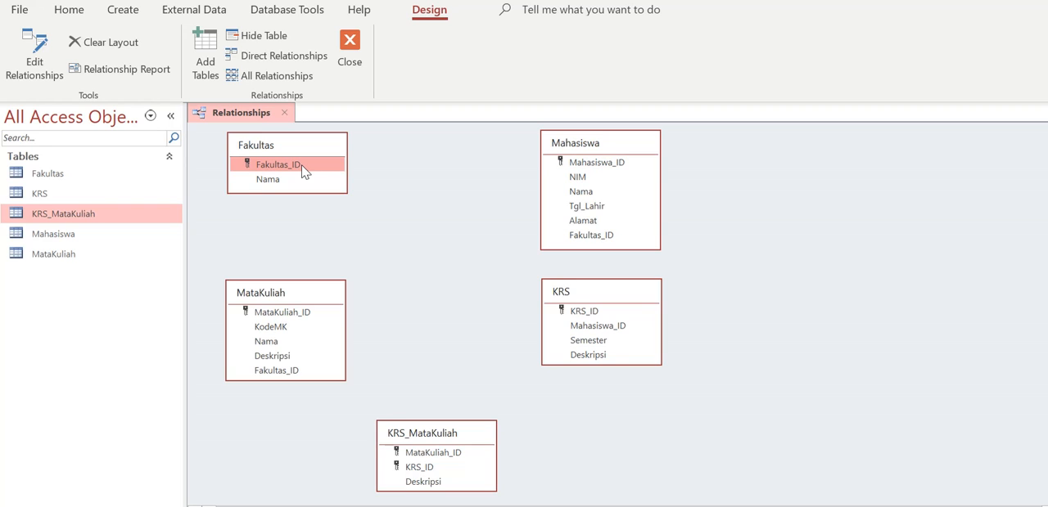
{"action": "left_click_drag", "start_coordinate": [302, 170], "coordinate": [580, 237]}
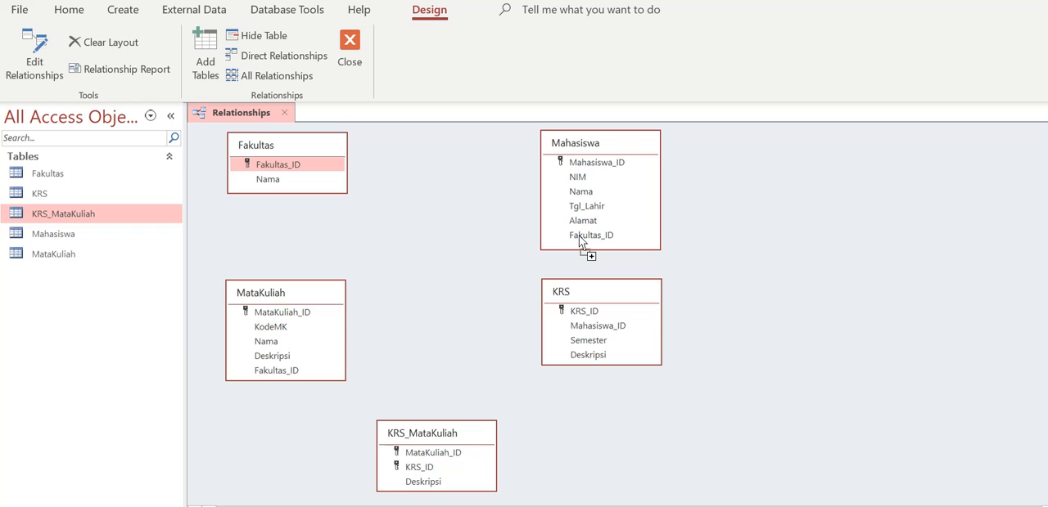
{"action": "left_click_drag", "start_coordinate": [579, 237], "coordinate": [579, 239]}
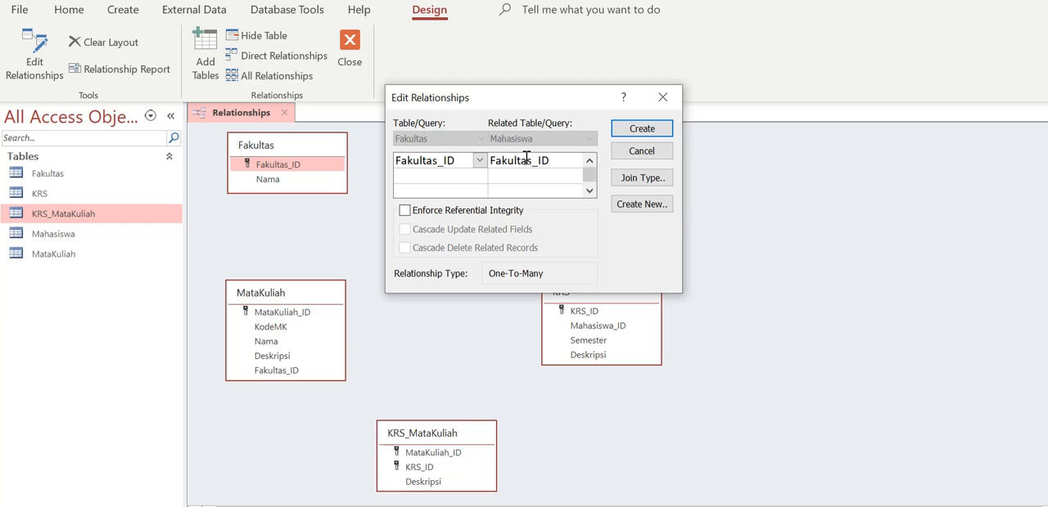
{"action": "left_click", "coordinate": [485, 215]}
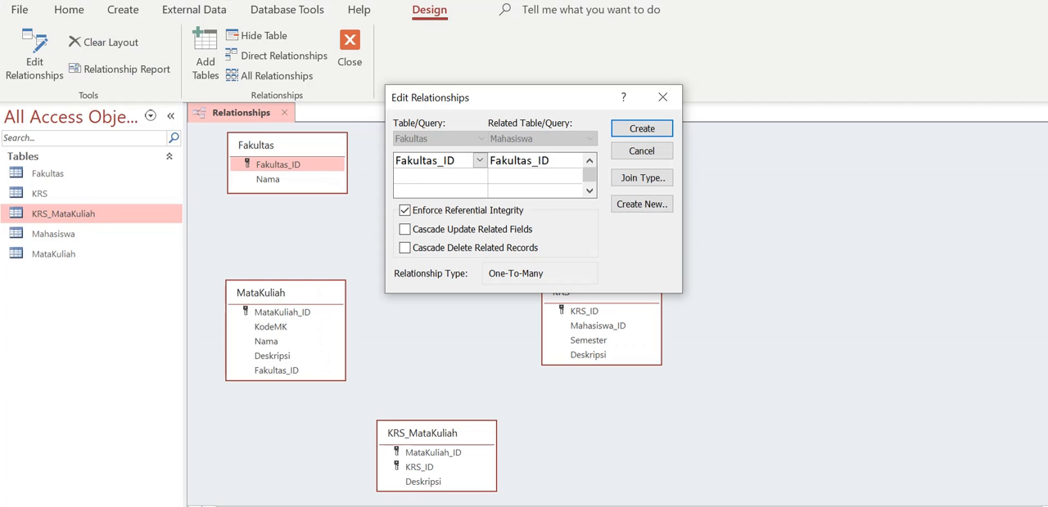
{"action": "left_click", "coordinate": [641, 131]}
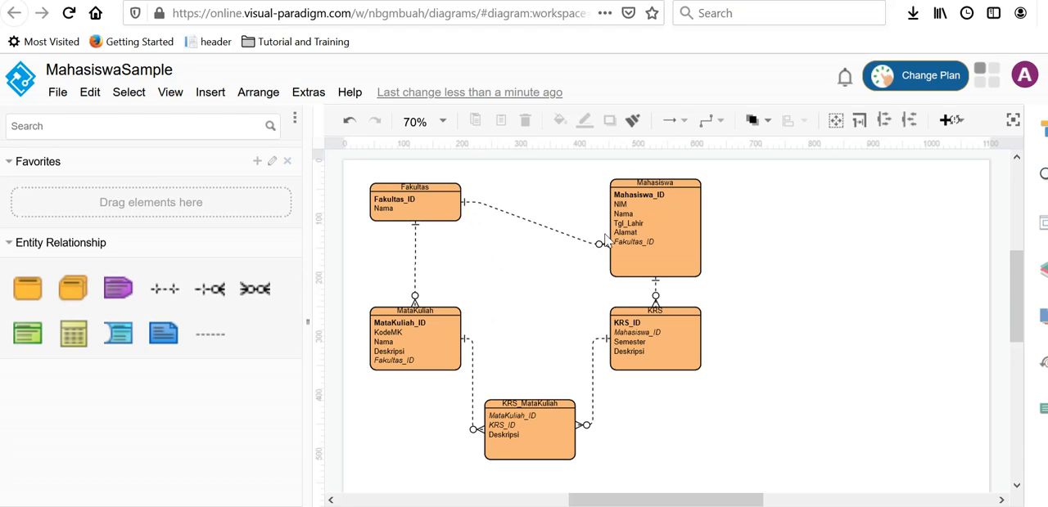
{"action": "left_click_drag", "start_coordinate": [598, 241], "coordinate": [618, 247]}
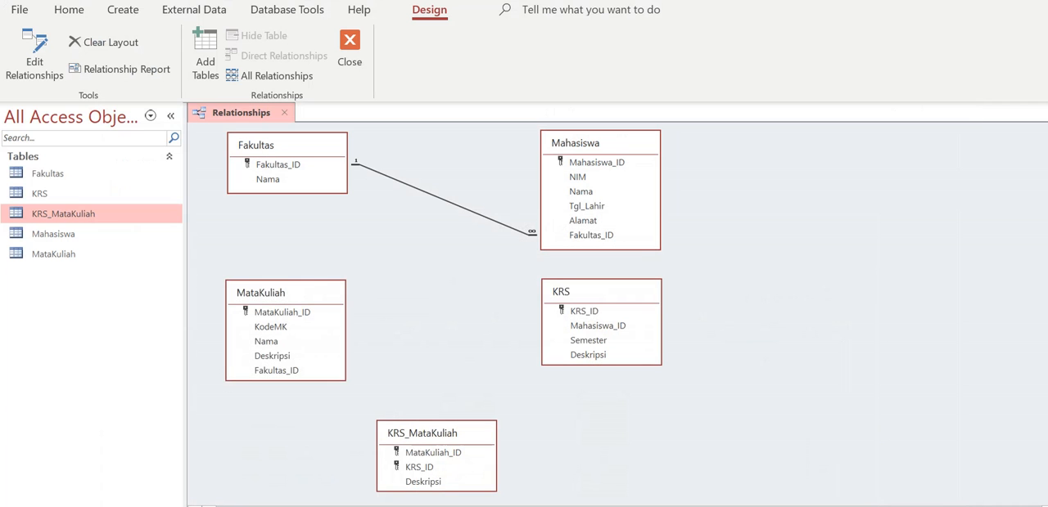
Create a relationship from Fakultas.Fakultas_ID to MataKuliah, setting Fakultas_ID as the related field and enforcing referential integrity.
{"action": "left_click", "coordinate": [272, 167]}
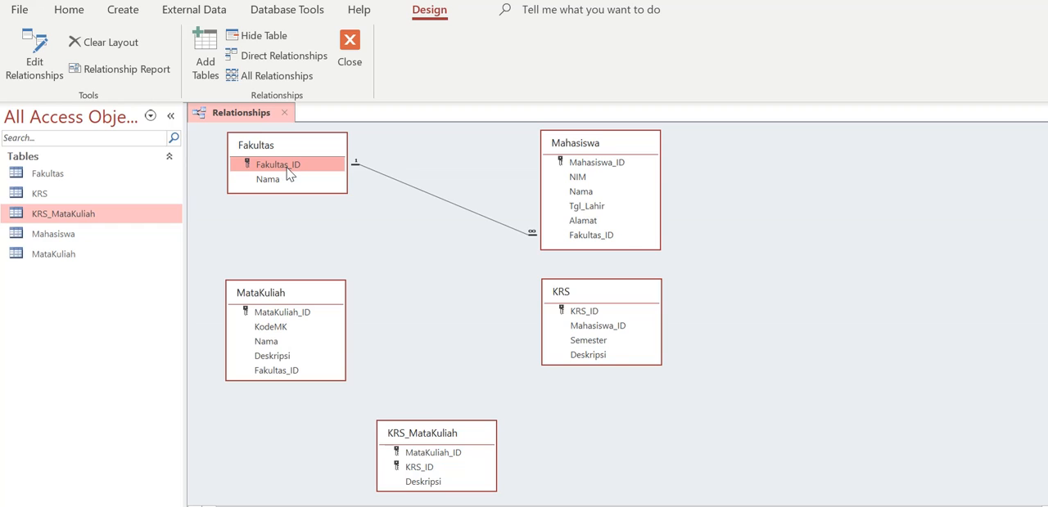
{"action": "left_click_drag", "start_coordinate": [288, 172], "coordinate": [283, 359]}
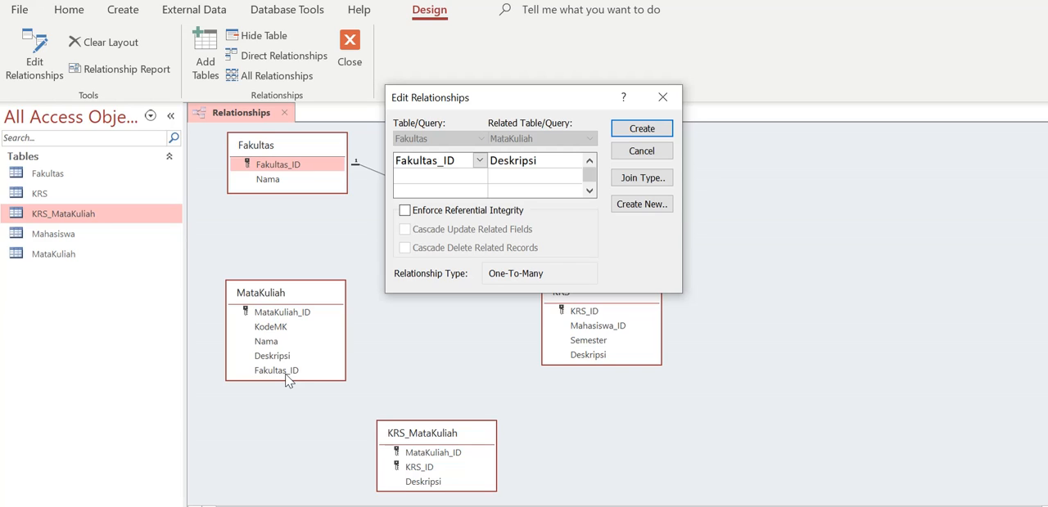
{"action": "left_click", "coordinate": [551, 161]}
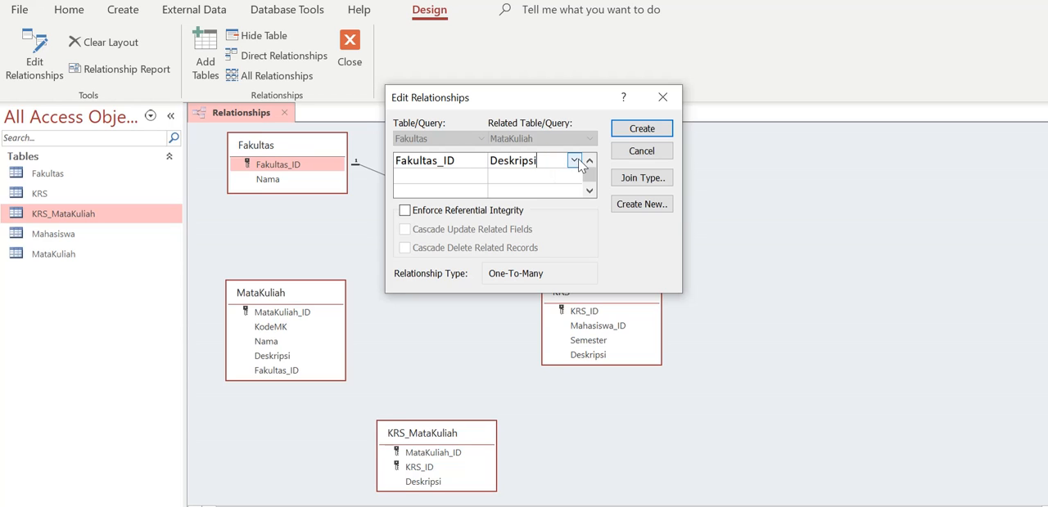
{"action": "left_click", "coordinate": [575, 161]}
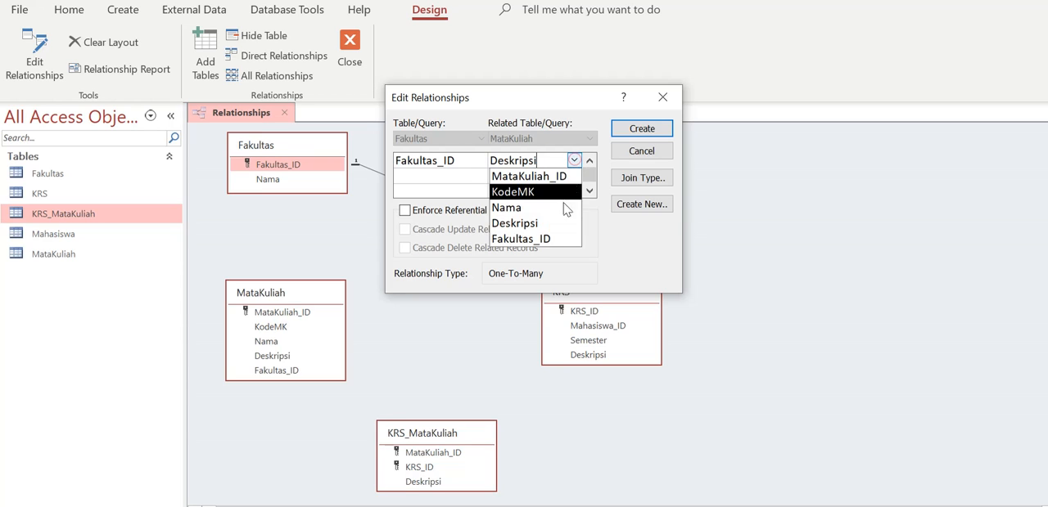
{"action": "left_click", "coordinate": [562, 239]}
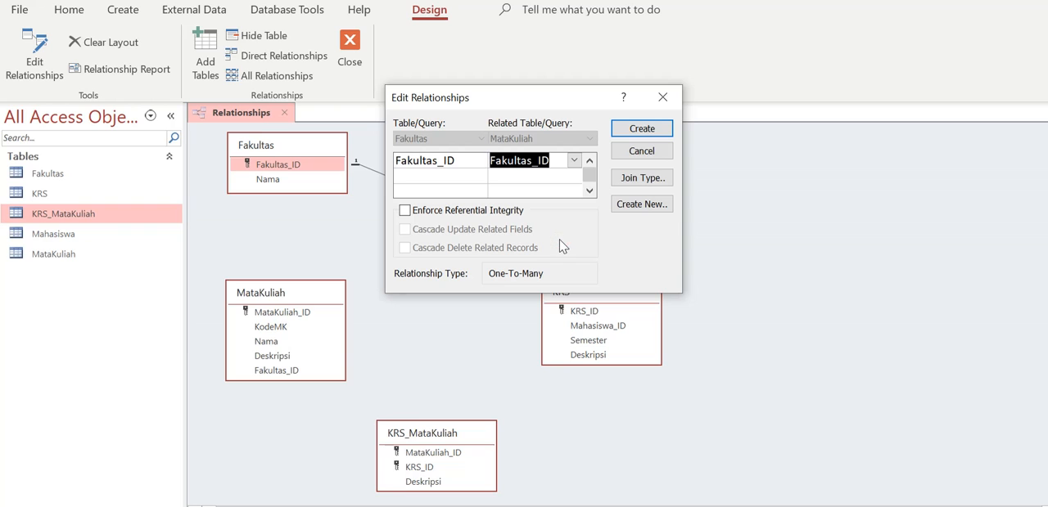
{"action": "left_click", "coordinate": [490, 214]}
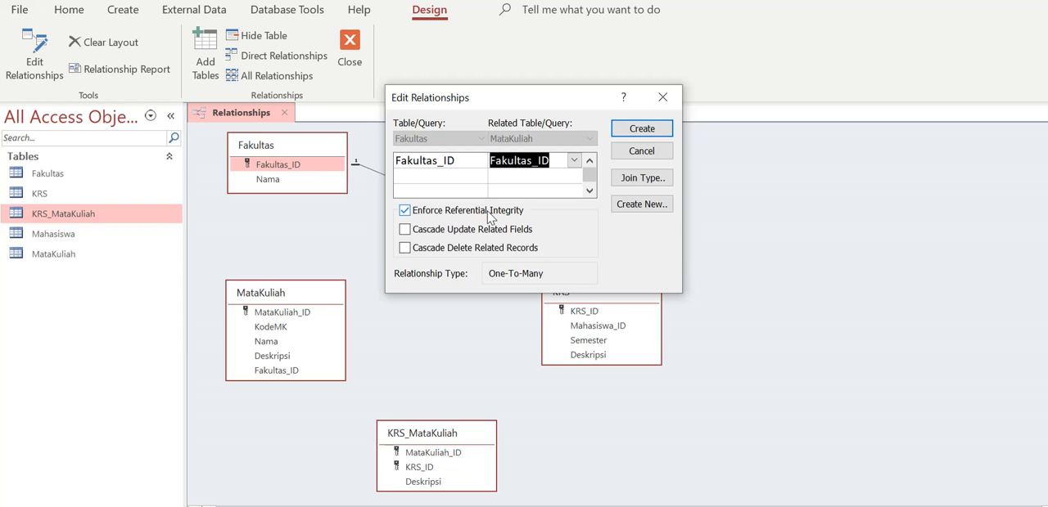
{"action": "left_click", "coordinate": [641, 129]}
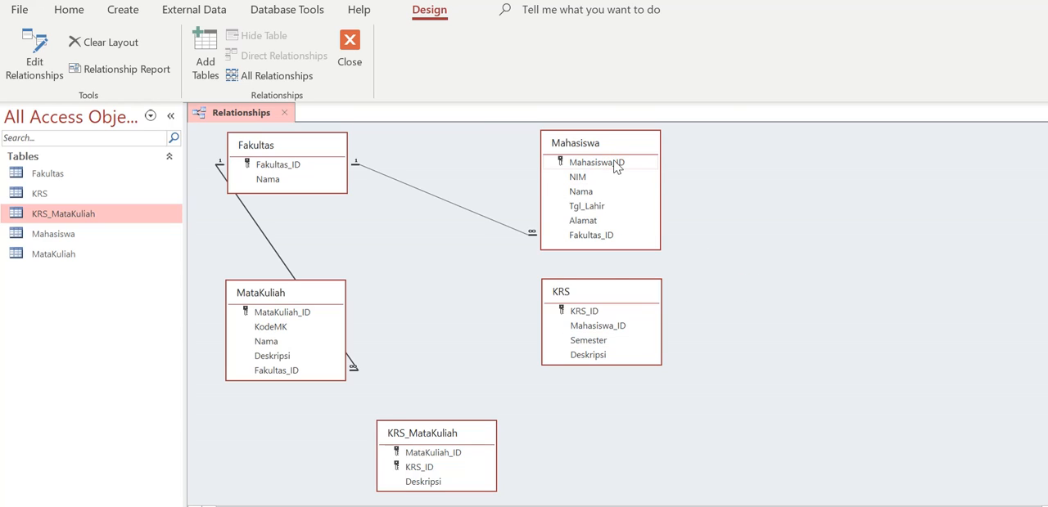
Create a relationship from Mahasiswa.Mahasiswa_ID to KRS.Mahasiswa_ID with referential integrity enforced.
{"action": "left_click_drag", "start_coordinate": [615, 165], "coordinate": [616, 330]}
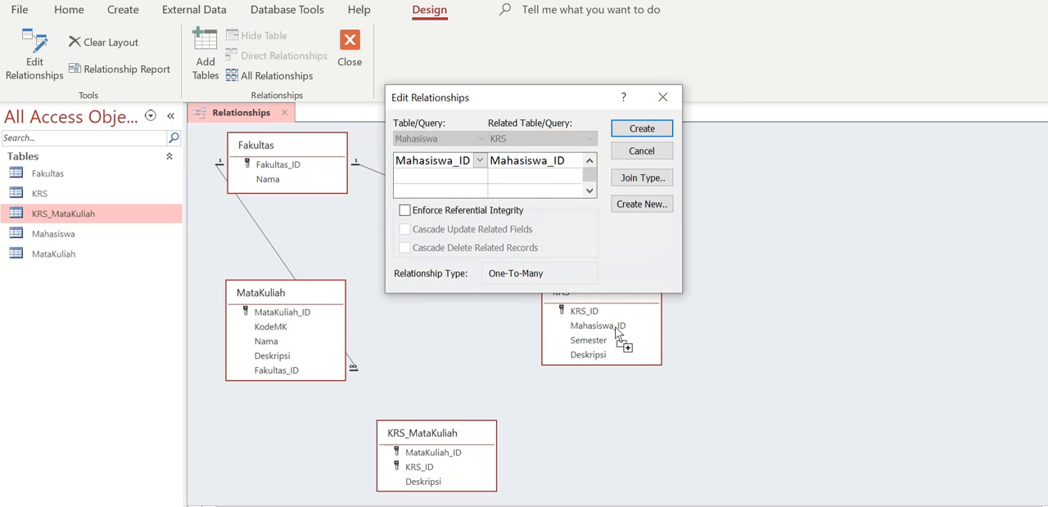
{"action": "left_click", "coordinate": [405, 210]}
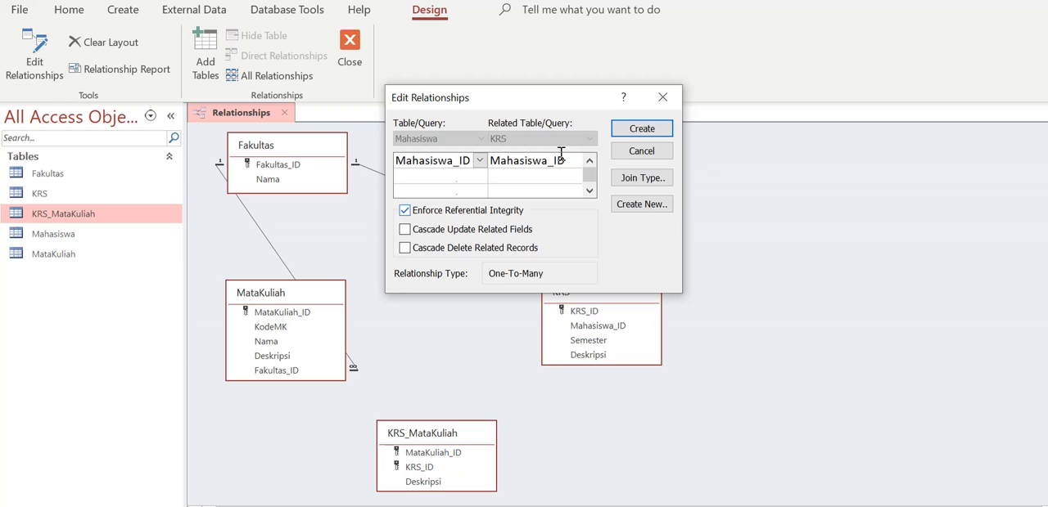
{"action": "left_click", "coordinate": [641, 129]}
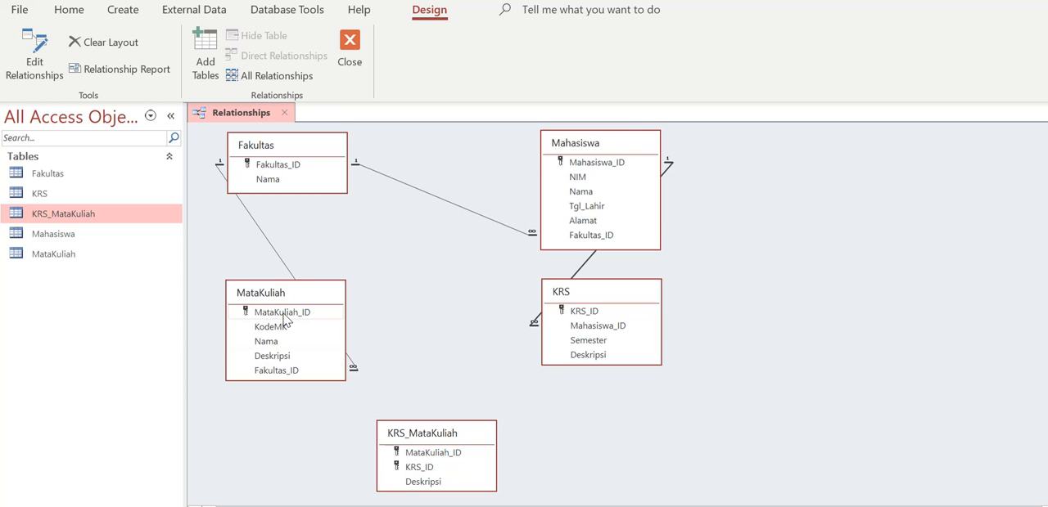
Create a relationship from MataKuliah.MataKuliah_ID to KRS_MataKuliah.MataKuliah_ID with referential integrity enforced.
{"action": "left_click_drag", "start_coordinate": [289, 319], "coordinate": [410, 458]}
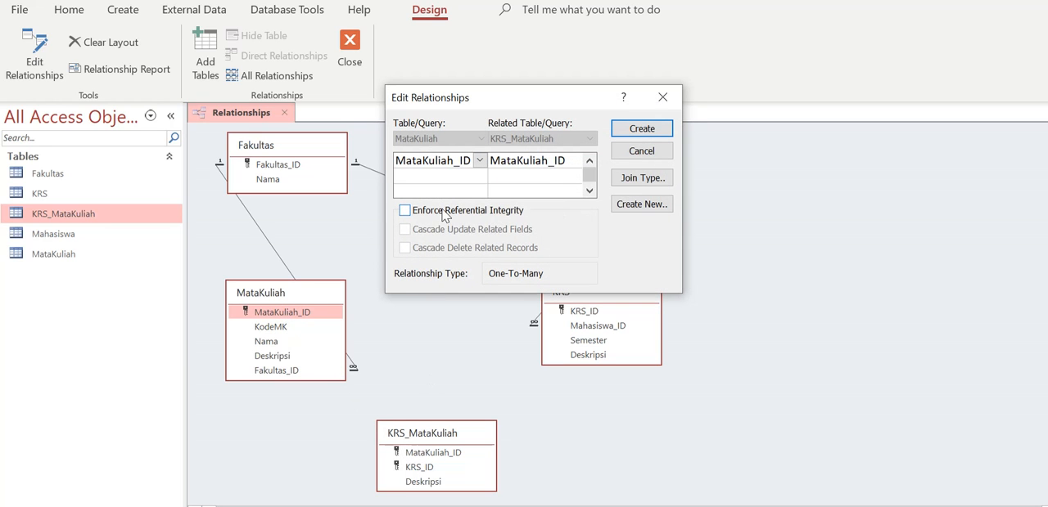
{"action": "left_click", "coordinate": [404, 211]}
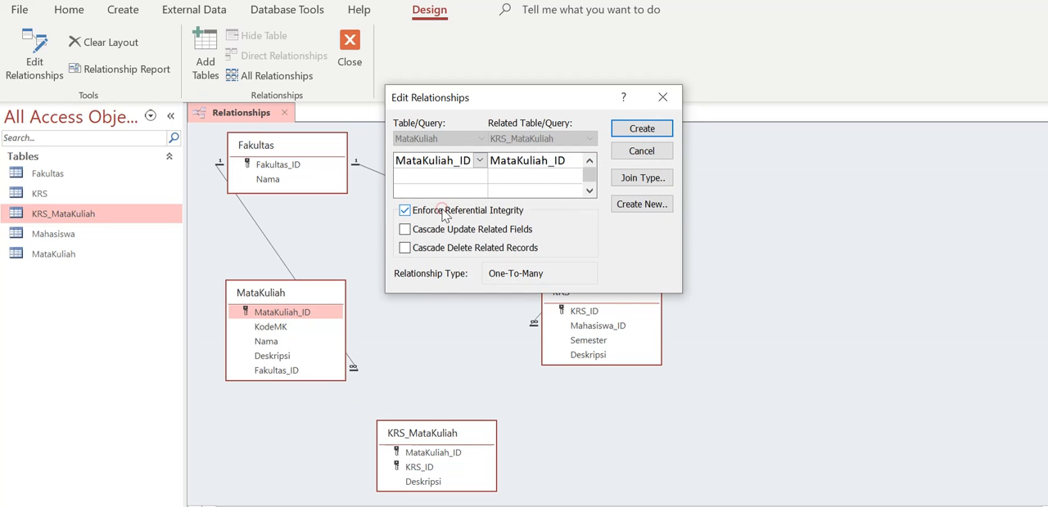
{"action": "left_click", "coordinate": [642, 130]}
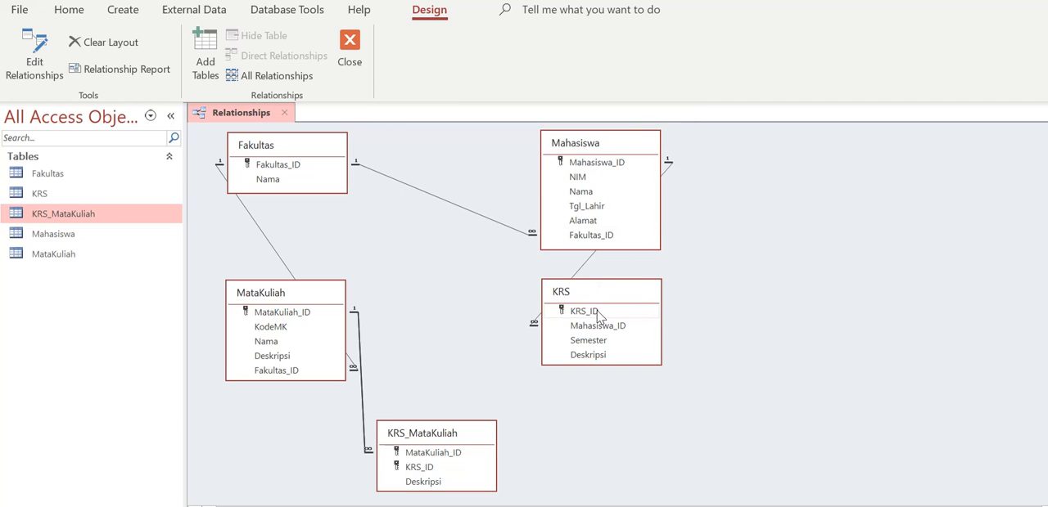
Create a relationship from KRS.KRS_ID to KRS_MataKuliah.KRS_ID with referential integrity enforced.
{"action": "left_click_drag", "start_coordinate": [597, 317], "coordinate": [435, 474]}
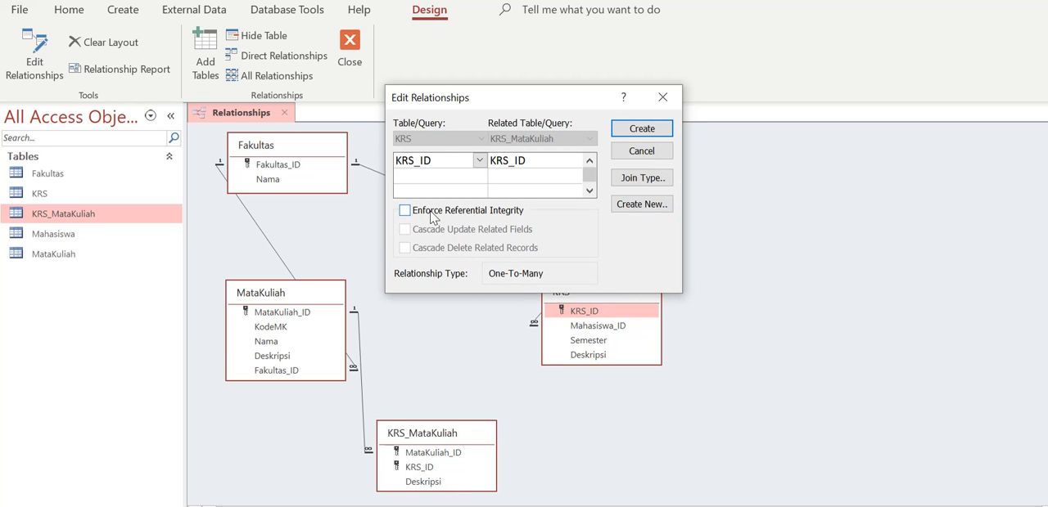
{"action": "left_click", "coordinate": [404, 210]}
{"action": "left_click", "coordinate": [641, 129]}
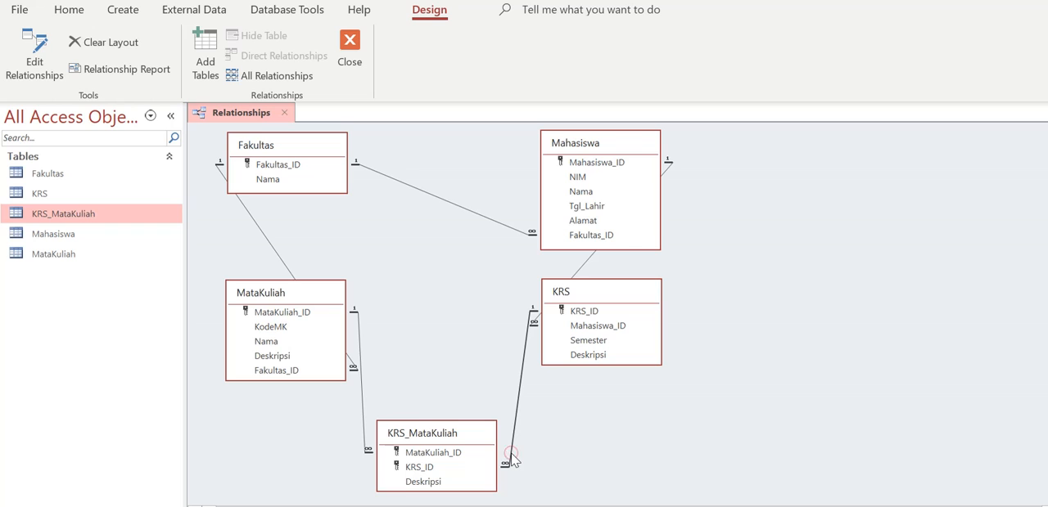
Replace the KRS to KRS_MataKuliah relationship with one linking KRS_ID to MataKuliah_ID, without enforcing referential integrity.
{"action": "key", "text": "Delete"}
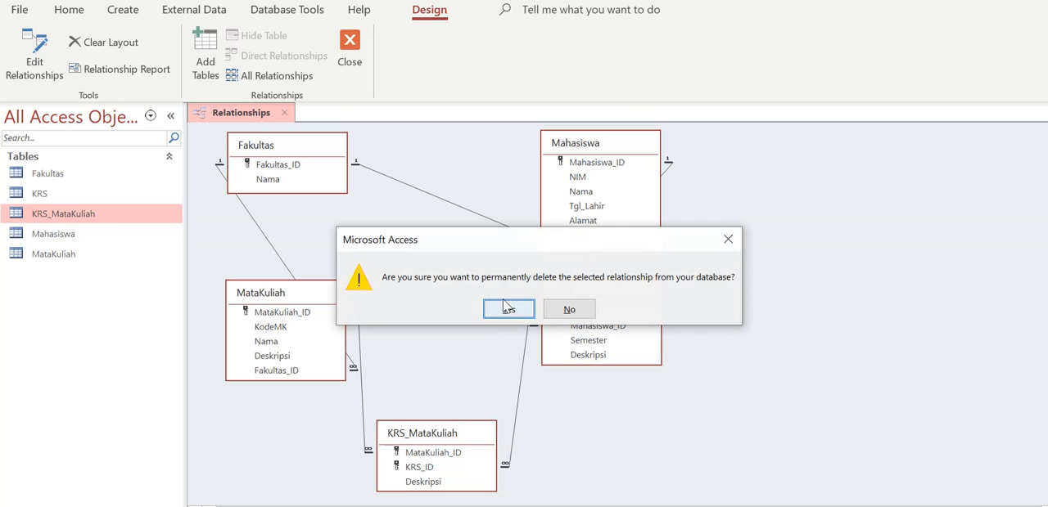
{"action": "left_click", "coordinate": [508, 309]}
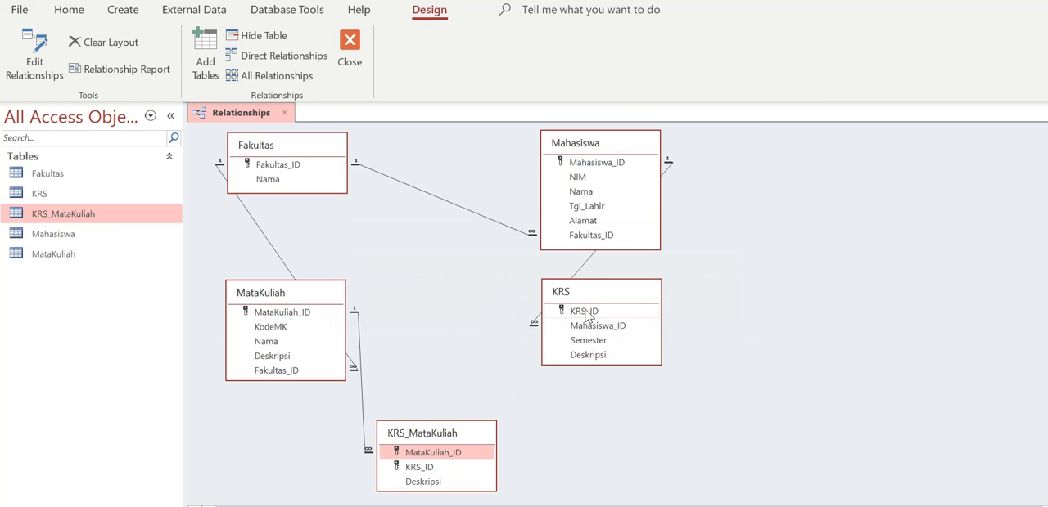
{"action": "left_click_drag", "start_coordinate": [586, 313], "coordinate": [423, 461]}
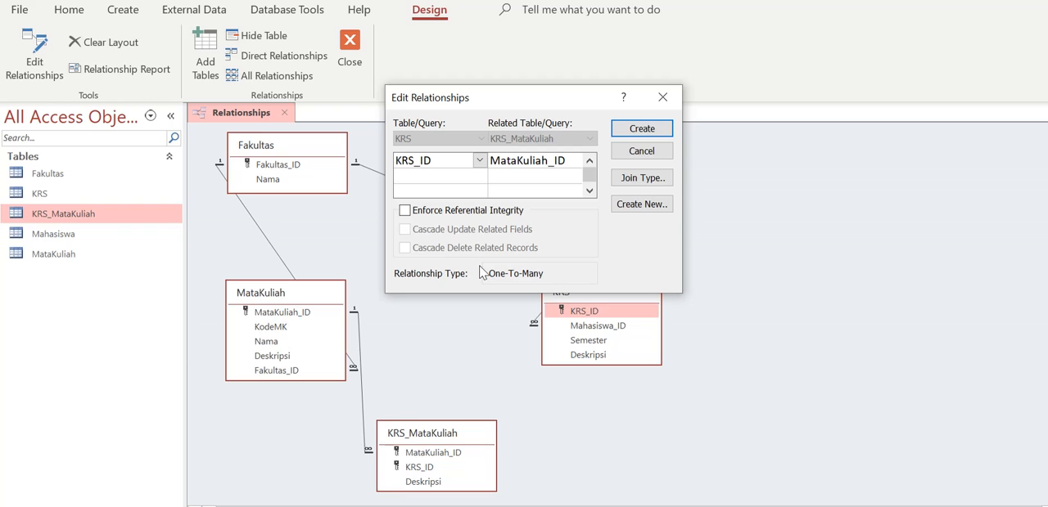
{"action": "left_click", "coordinate": [634, 132]}
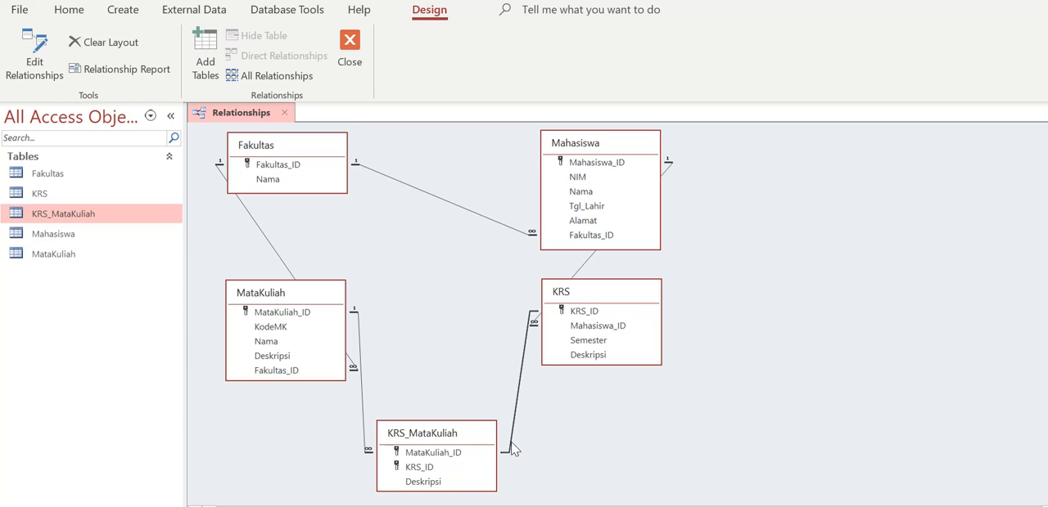
Try changing the related field of the KRS to KRS_MataKuliah relationship to KRS_ID, and dismiss the edit without applying it.
{"action": "right_click", "coordinate": [523, 358]}
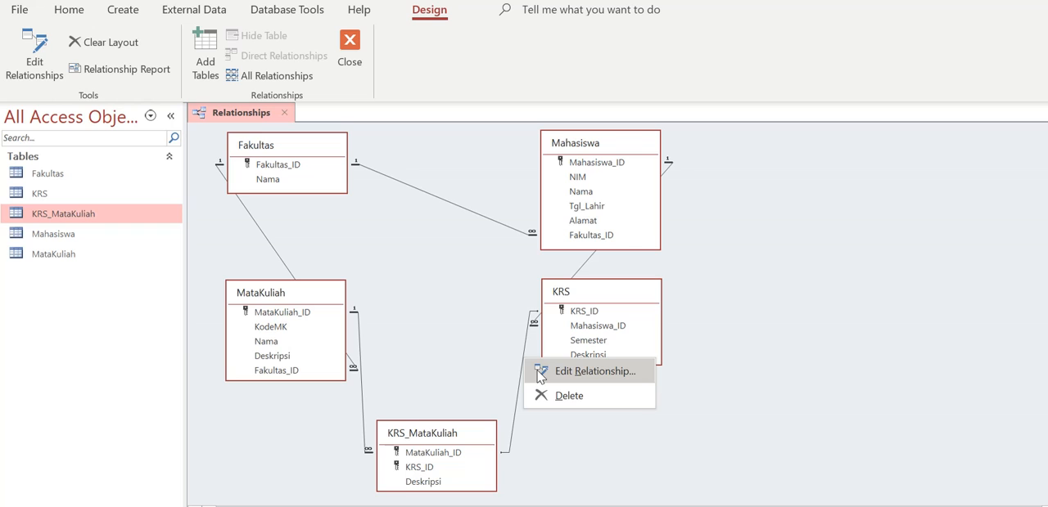
{"action": "left_click", "coordinate": [540, 372]}
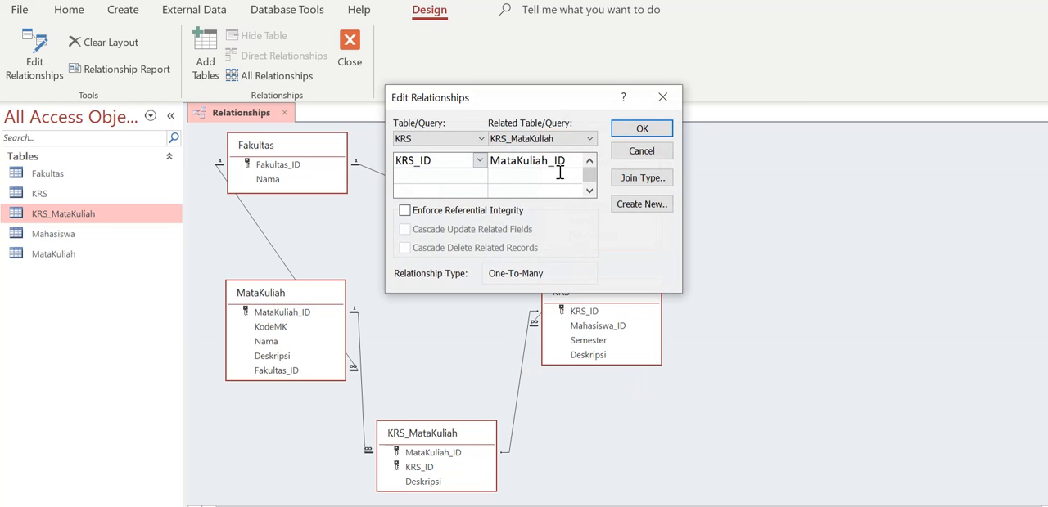
{"action": "left_click", "coordinate": [576, 162]}
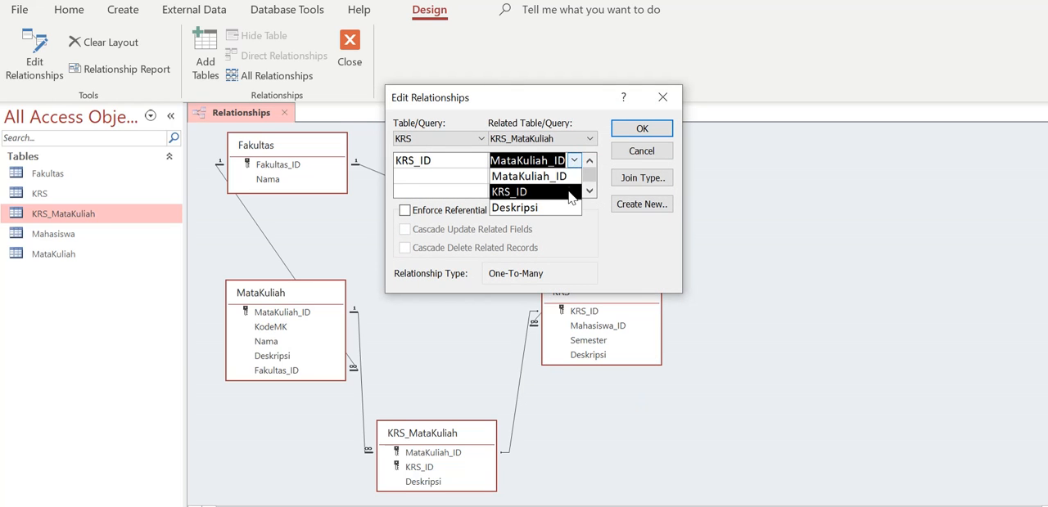
{"action": "left_click", "coordinate": [571, 192]}
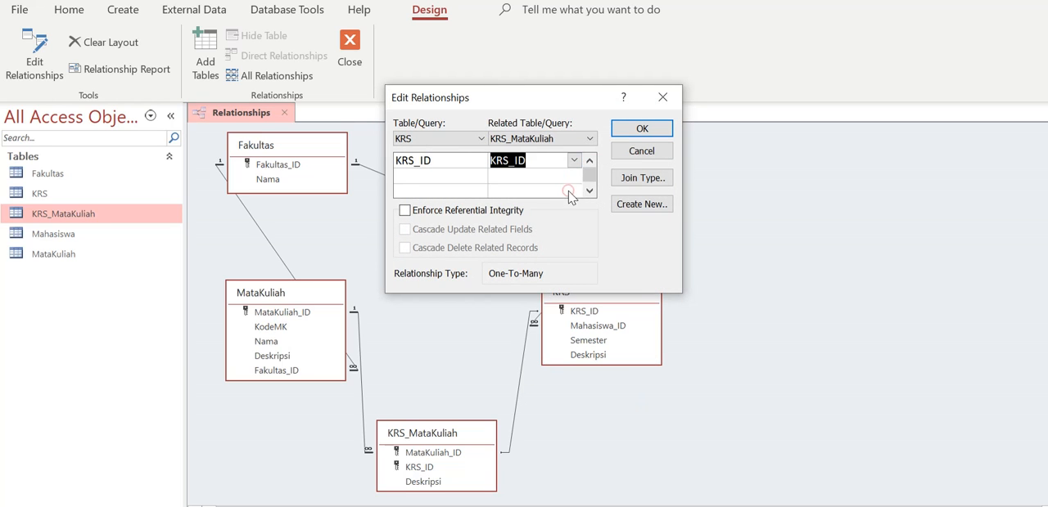
{"action": "left_click", "coordinate": [662, 107]}
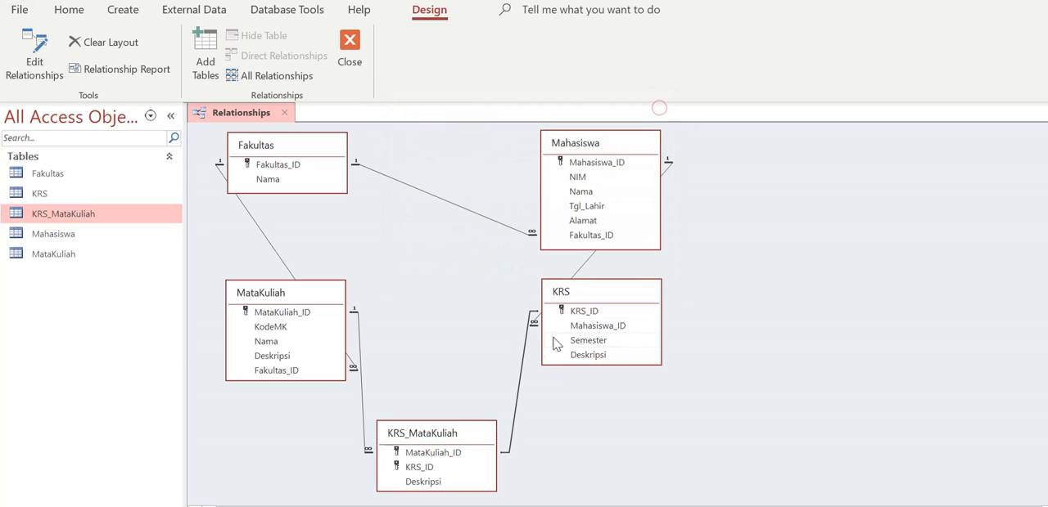
Delete the mismatched relationship between KRS.KRS_ID and KRS_MataKuliah.MataKuliah_ID from the database.
{"action": "right_click", "coordinate": [522, 375]}
{"action": "left_click", "coordinate": [521, 370]}
{"action": "right_click", "coordinate": [522, 369]}
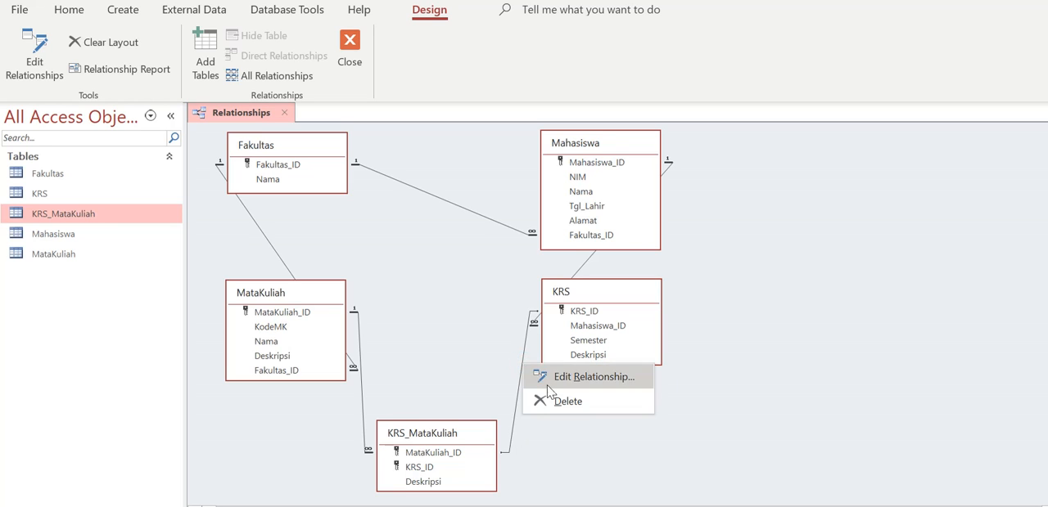
{"action": "left_click", "coordinate": [555, 401]}
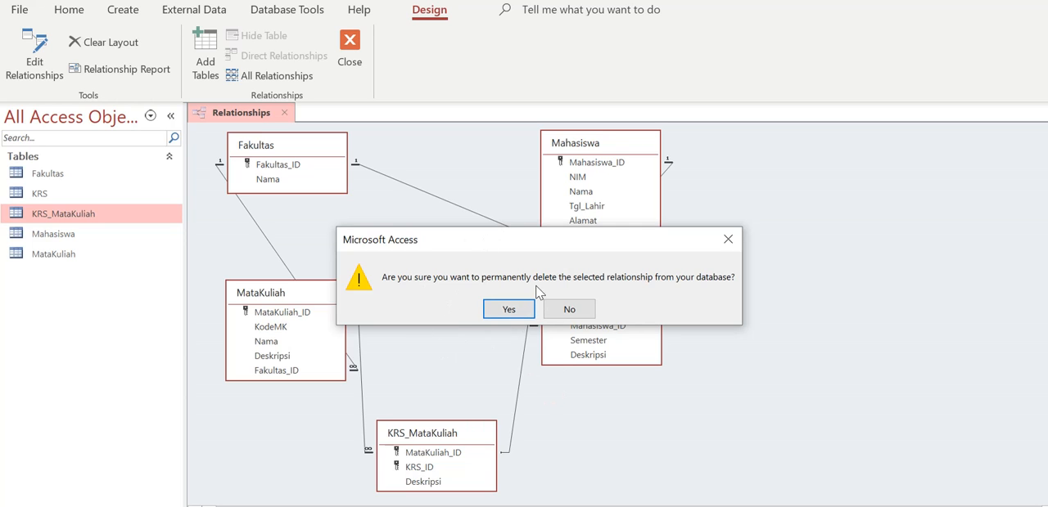
{"action": "left_click", "coordinate": [509, 310]}
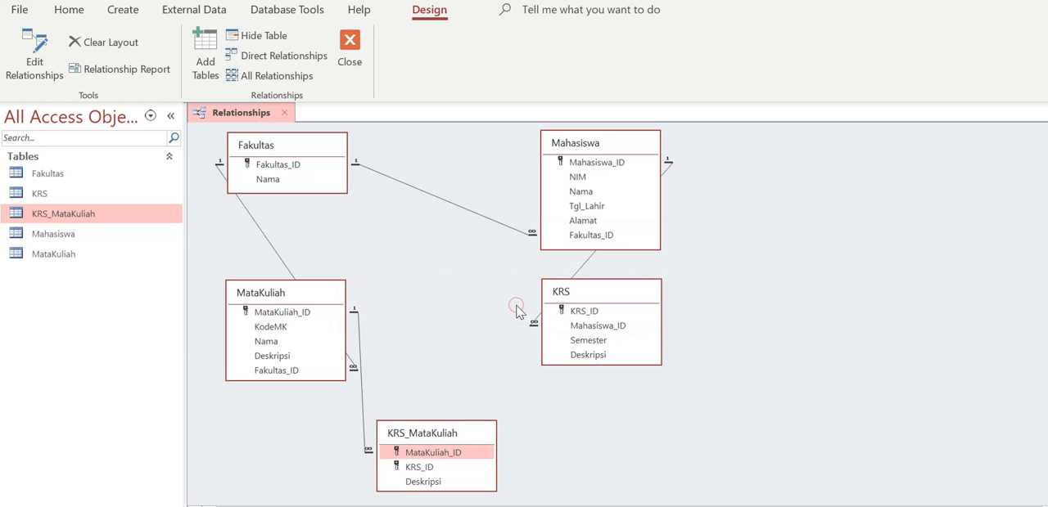
Link KRS.KRS_ID to KRS_MataKuliah.KRS_ID in a new relationship with referential integrity enforced.
{"action": "left_click", "coordinate": [586, 311]}
{"action": "left_click_drag", "start_coordinate": [586, 311], "coordinate": [426, 472]}
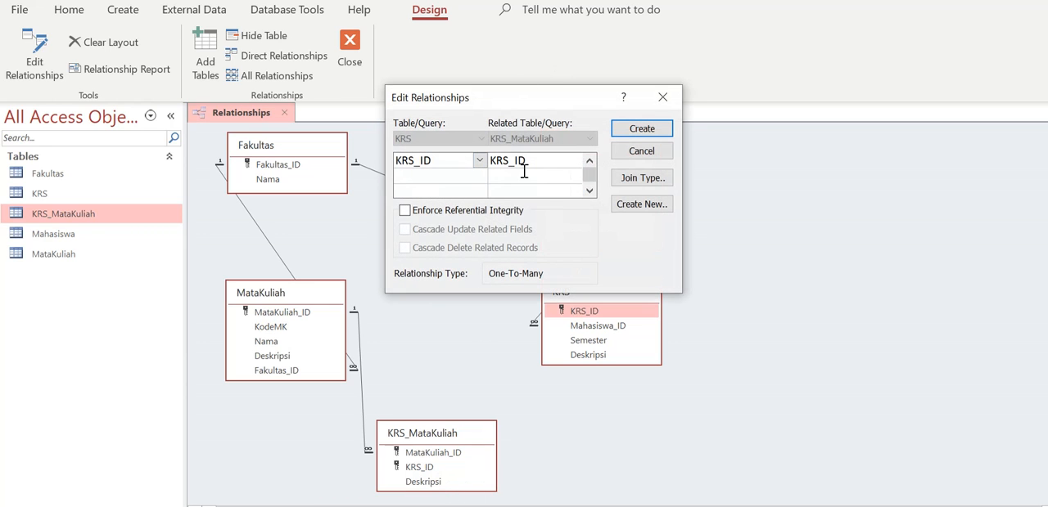
{"action": "left_click", "coordinate": [477, 212]}
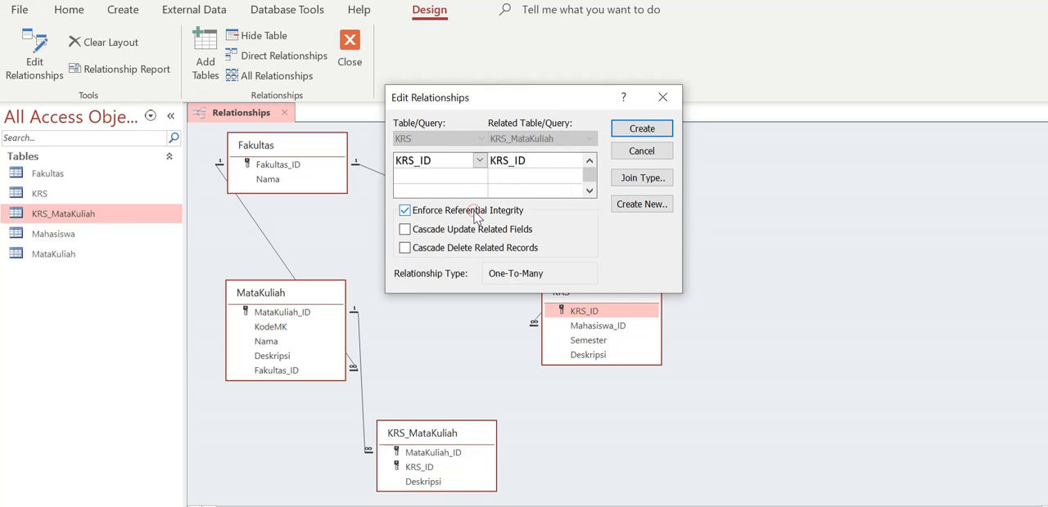
{"action": "left_click", "coordinate": [641, 129]}
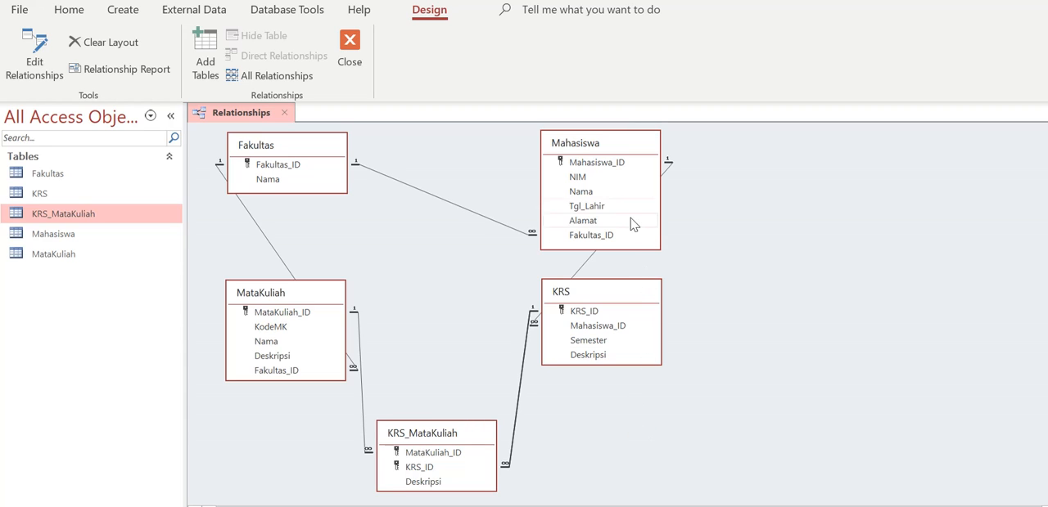
Nudge the KRS table box slightly, close the relationships diagram and save its layout changes.
{"action": "mouse_move", "coordinate": [628, 293]}
{"action": "left_mouse_down"}
{"action": "mouse_move", "coordinate": [631, 337]}
{"action": "mouse_move", "coordinate": [625, 295]}
{"action": "left_mouse_up"}
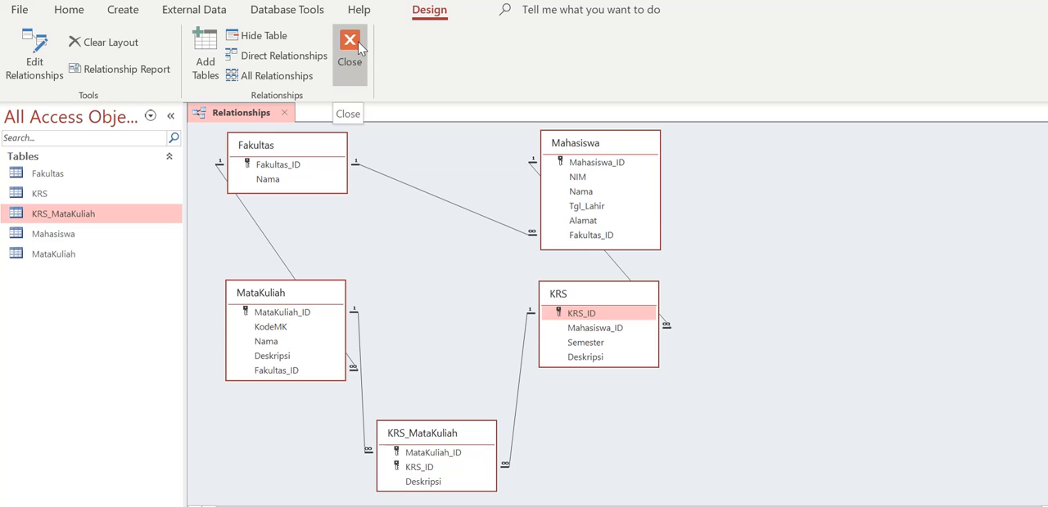
{"action": "left_click", "coordinate": [358, 49]}
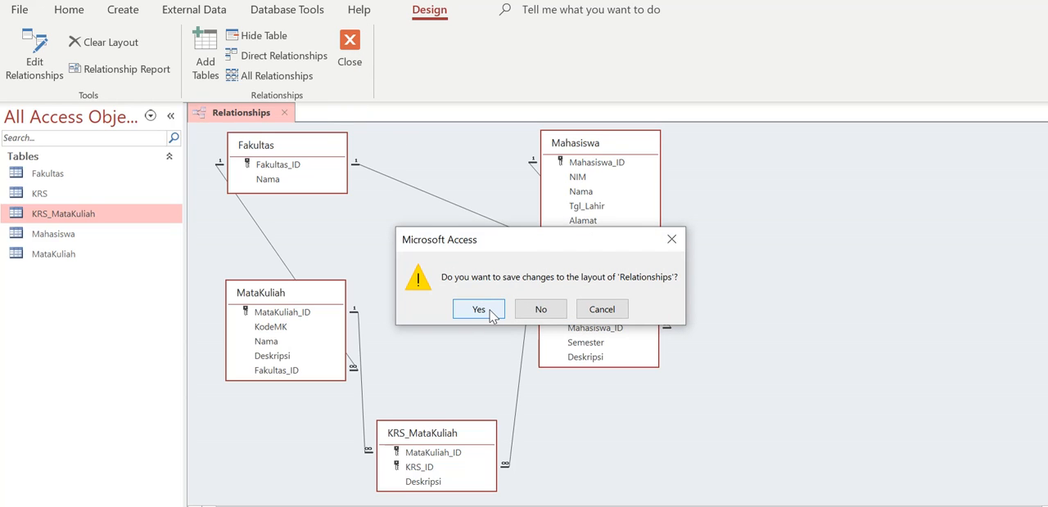
{"action": "left_click", "coordinate": [479, 310]}
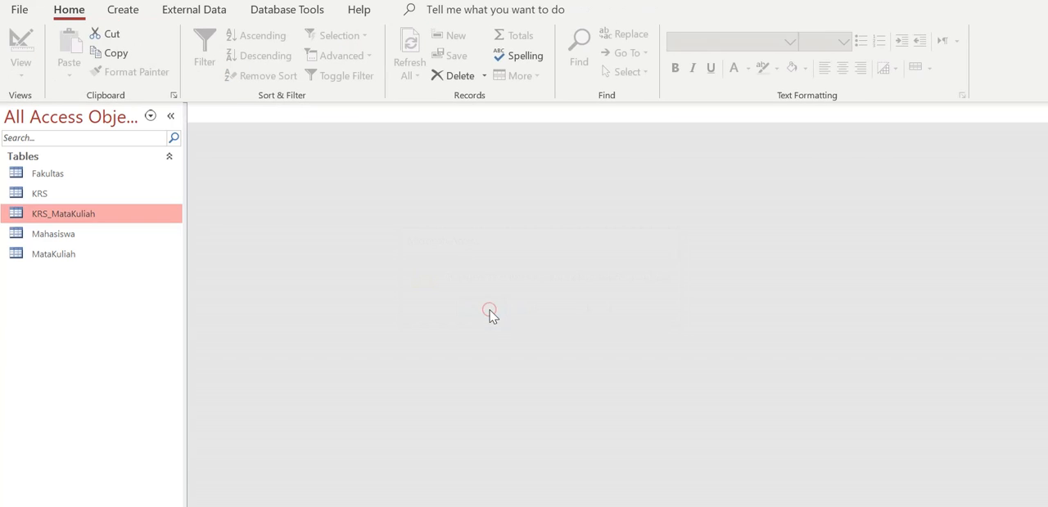
Reopen the saved relationships diagram of the database.
{"action": "left_click", "coordinate": [287, 10]}
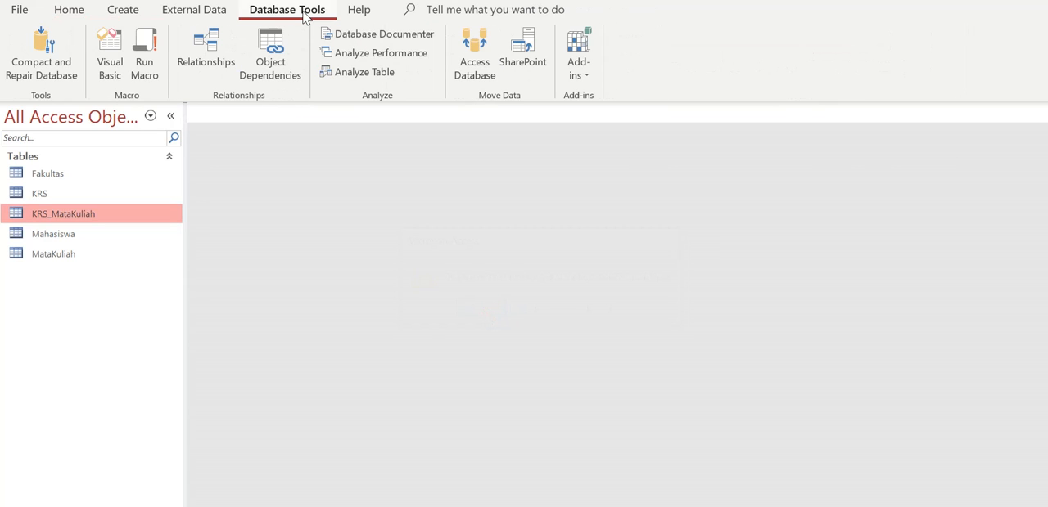